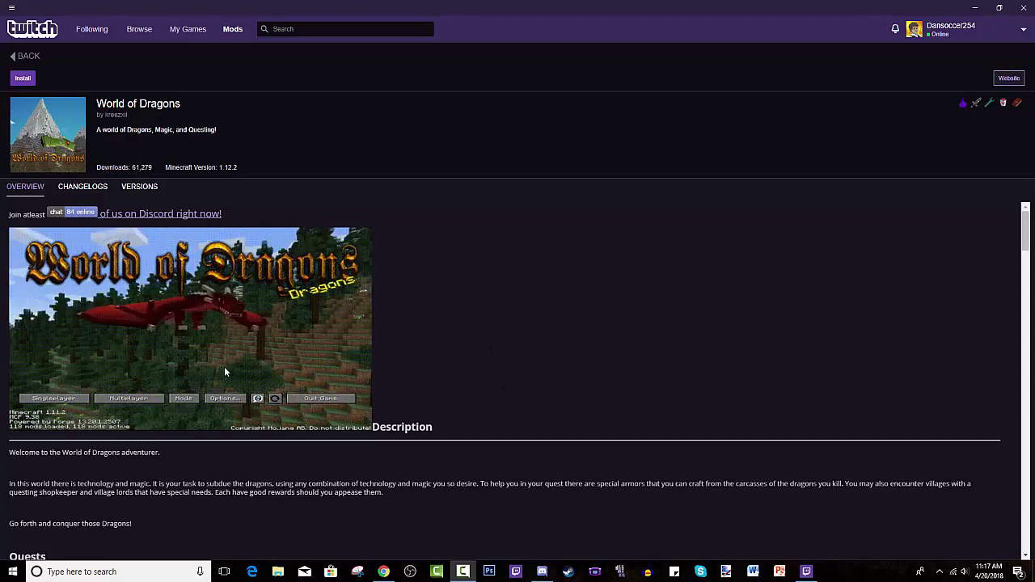
Step: Examine the World of Dragons modpack overview, including its description, quest trees, streams, videos and requirements
scroll(219, 391, "down", 15)
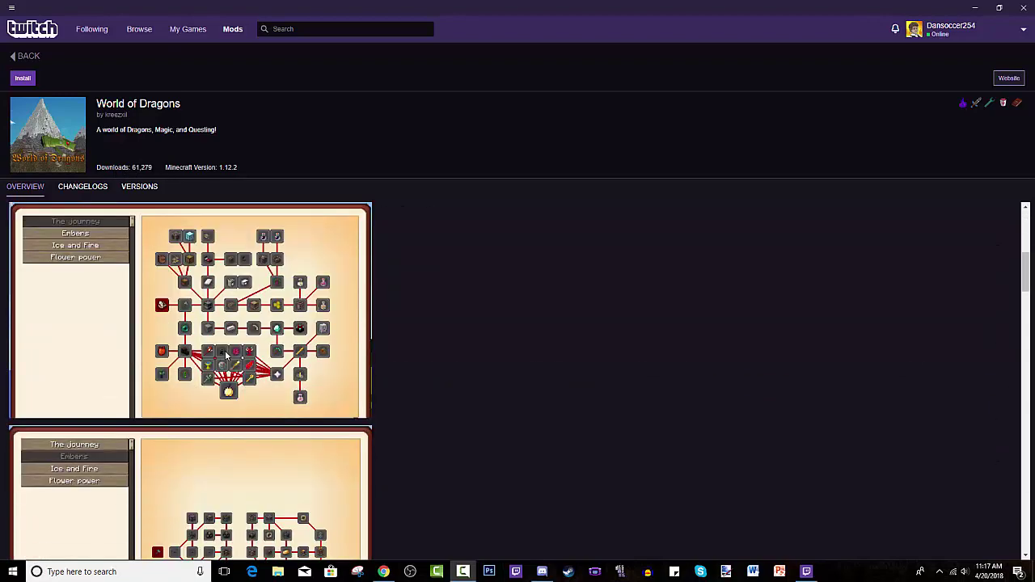
scroll(297, 397, "up", 1)
scroll(299, 398, "down", 6)
scroll(265, 402, "down", 3)
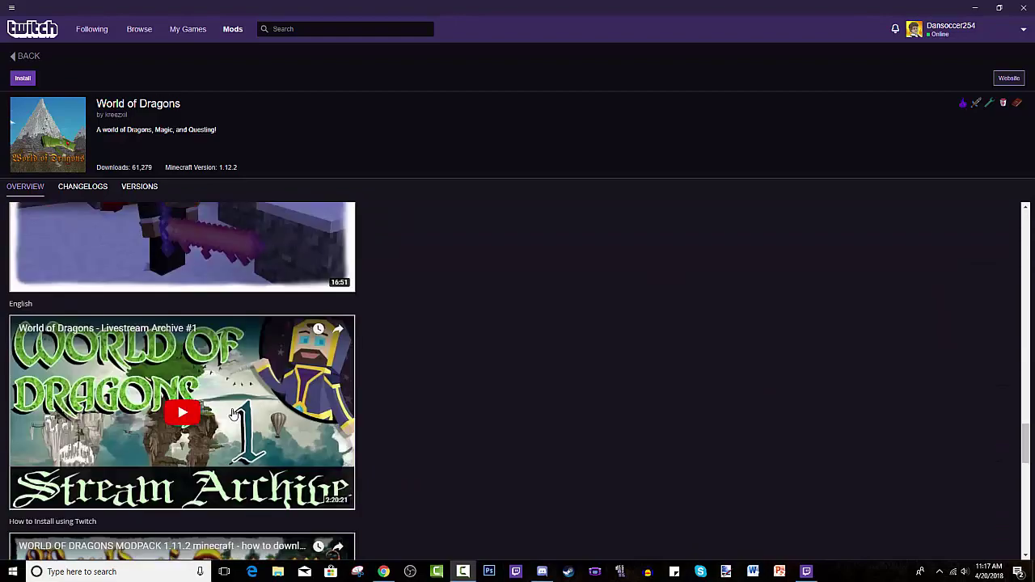
scroll(263, 388, "down", 2)
scroll(261, 378, "up", 2)
scroll(194, 414, "down", 8)
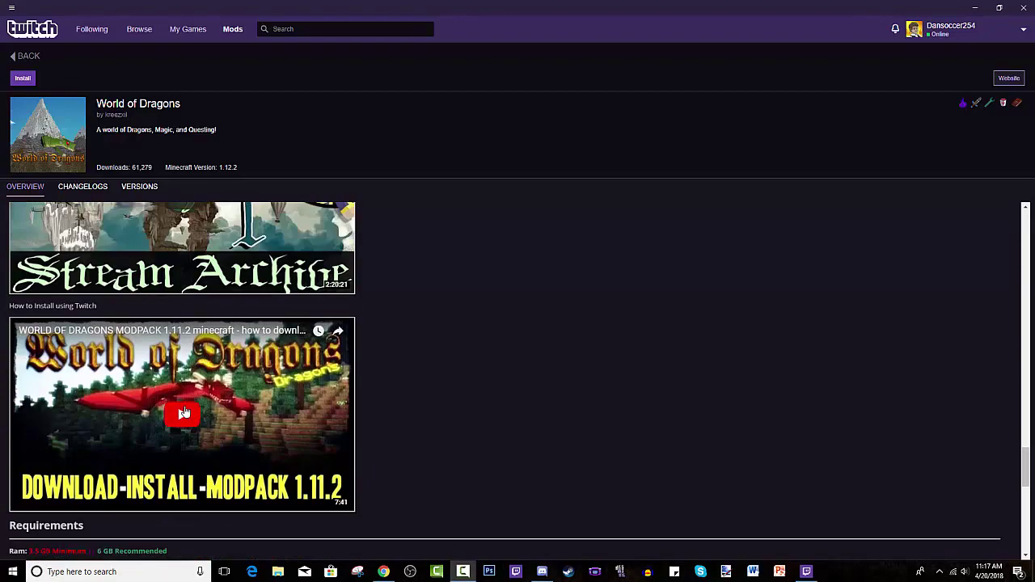
scroll(148, 414, "up", 7)
scroll(147, 414, "up", 6)
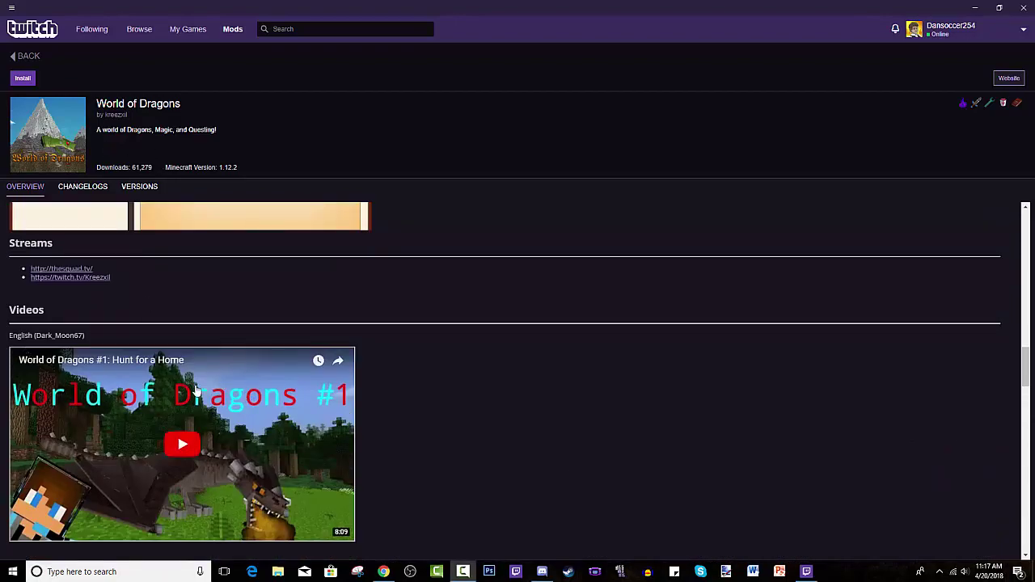
scroll(153, 397, "down", 3)
scroll(105, 370, "up", 15)
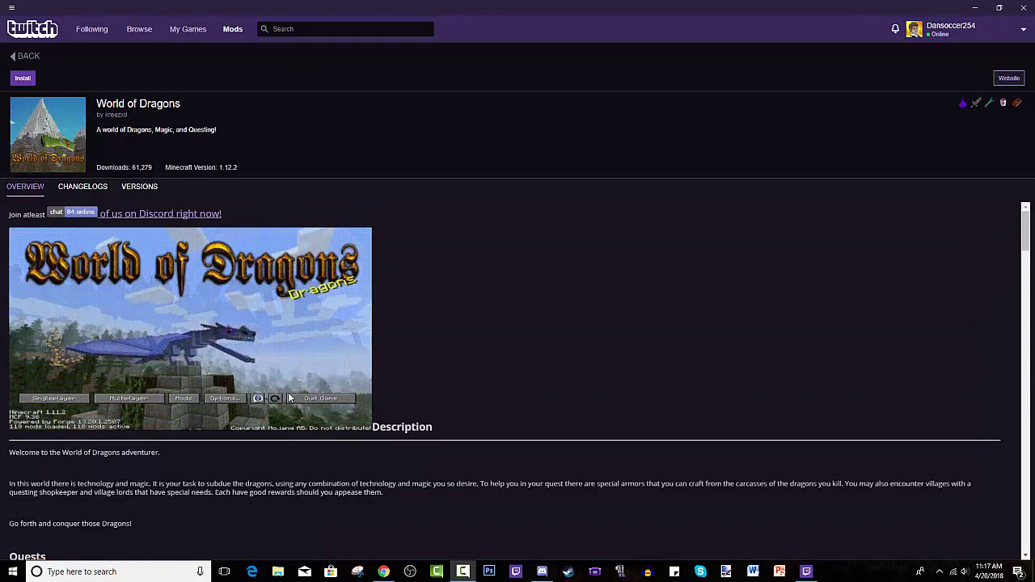
scroll(41, 478, "down", 1)
scroll(43, 468, "up", 1)
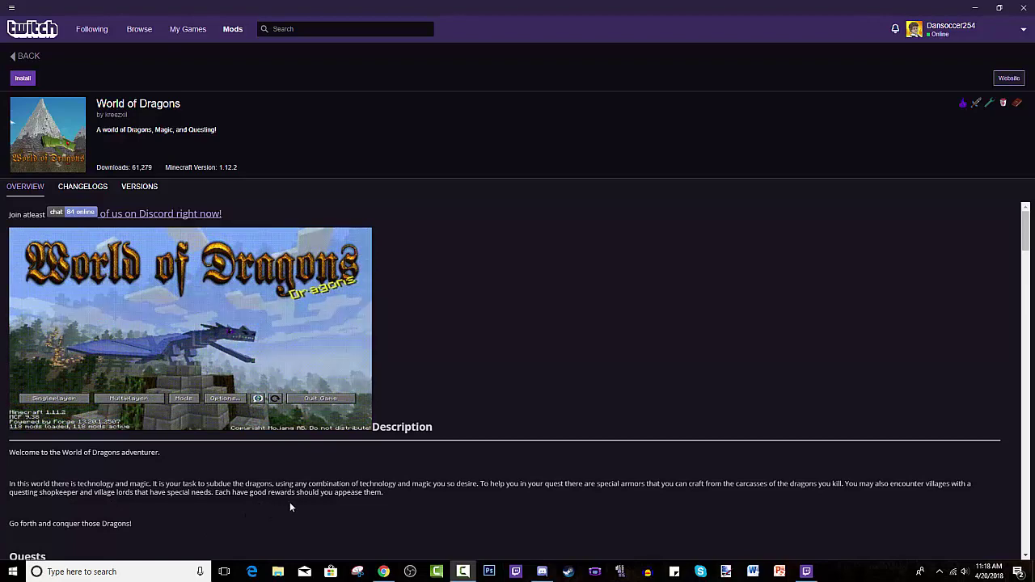
scroll(289, 507, "down", 1)
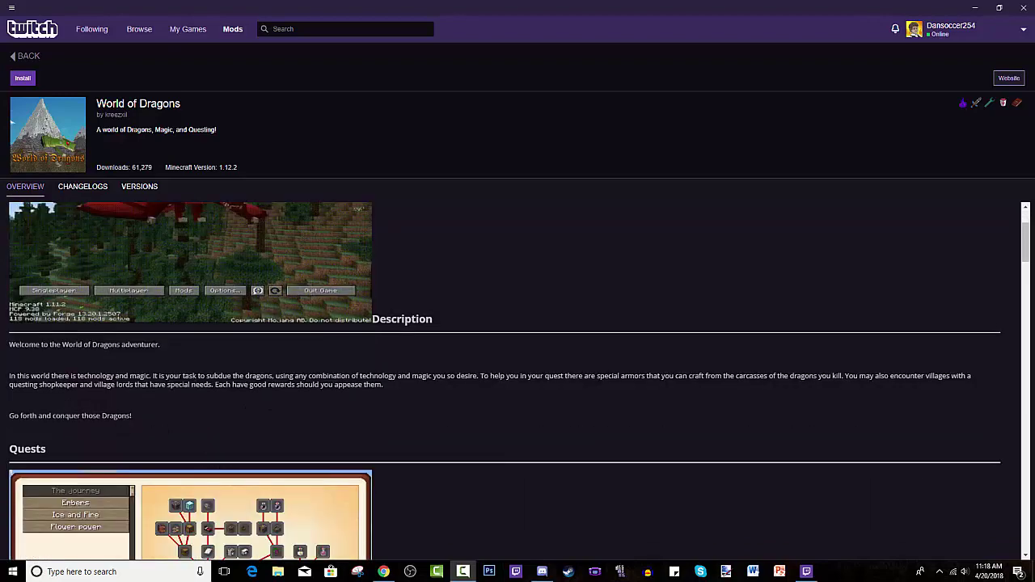
scroll(198, 402, "down", 1)
scroll(259, 407, "up", 2)
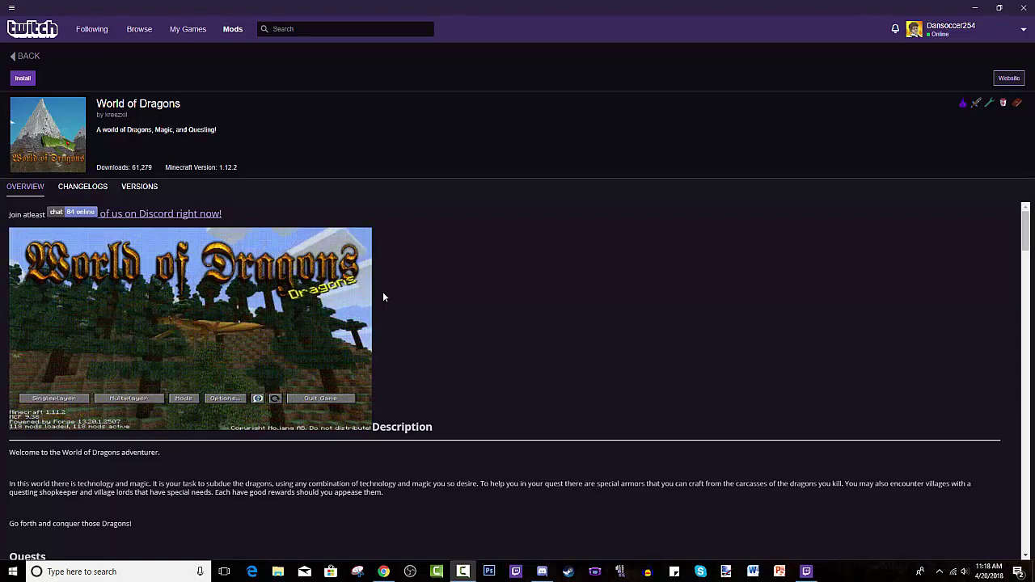
Step: Look through the Following, Browse, My Games and Mods sections, ending on the installed Minecraft modpacks
left_click(92, 32)
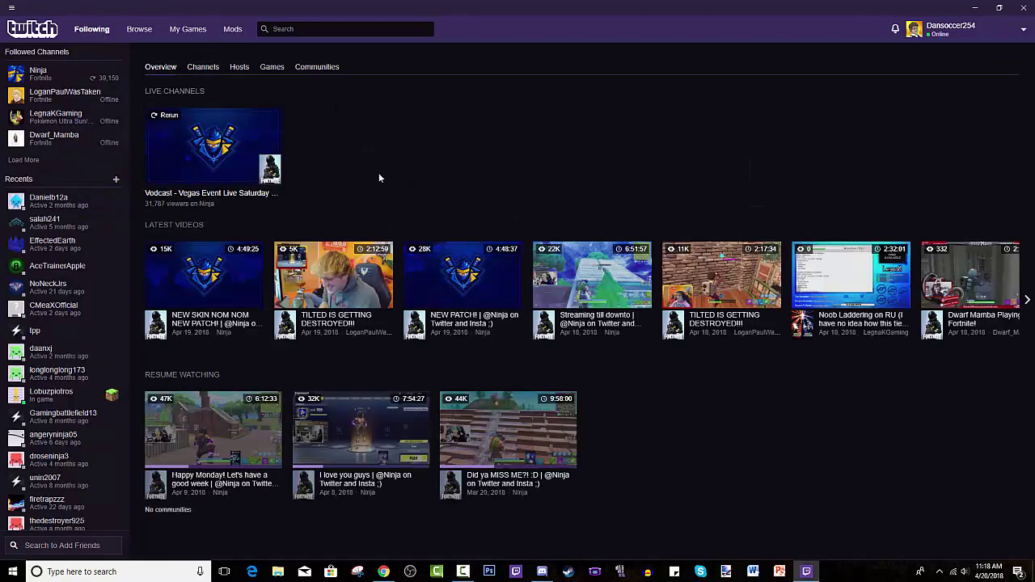
left_click(138, 29)
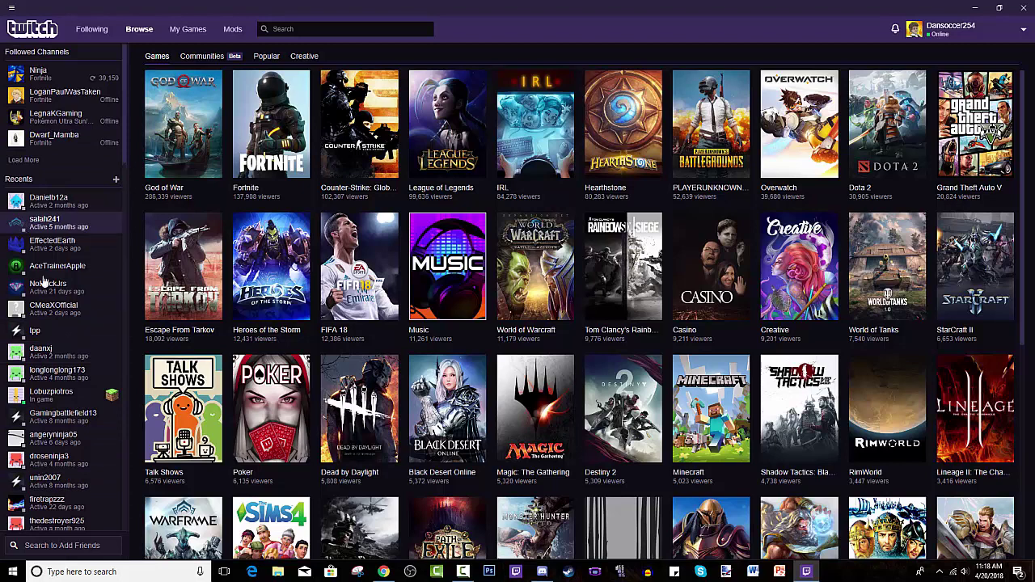
scroll(53, 348, "down", 1)
scroll(52, 348, "up", 1)
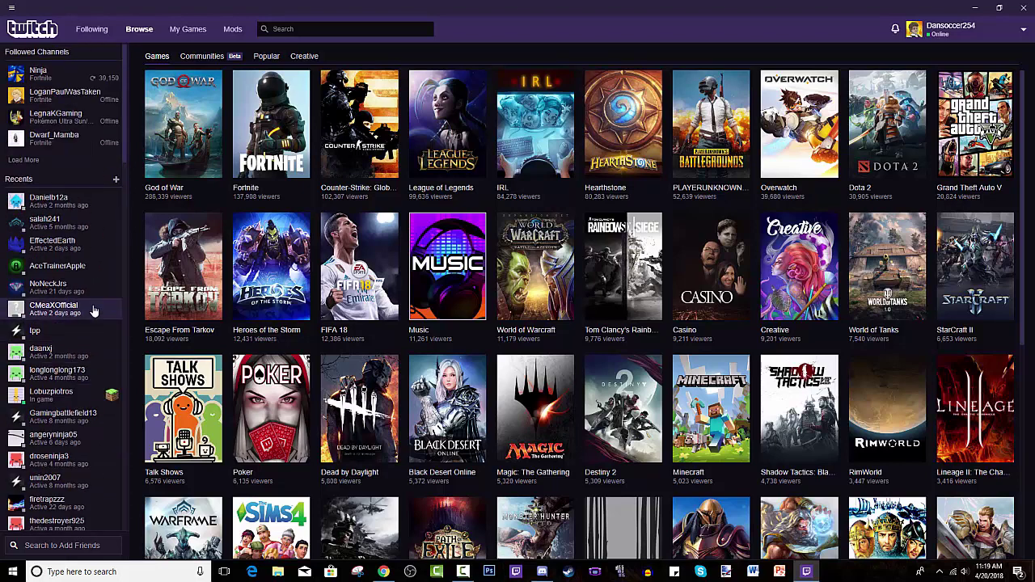
scroll(94, 312, "down", 1)
scroll(76, 296, "up", 1)
left_click(187, 30)
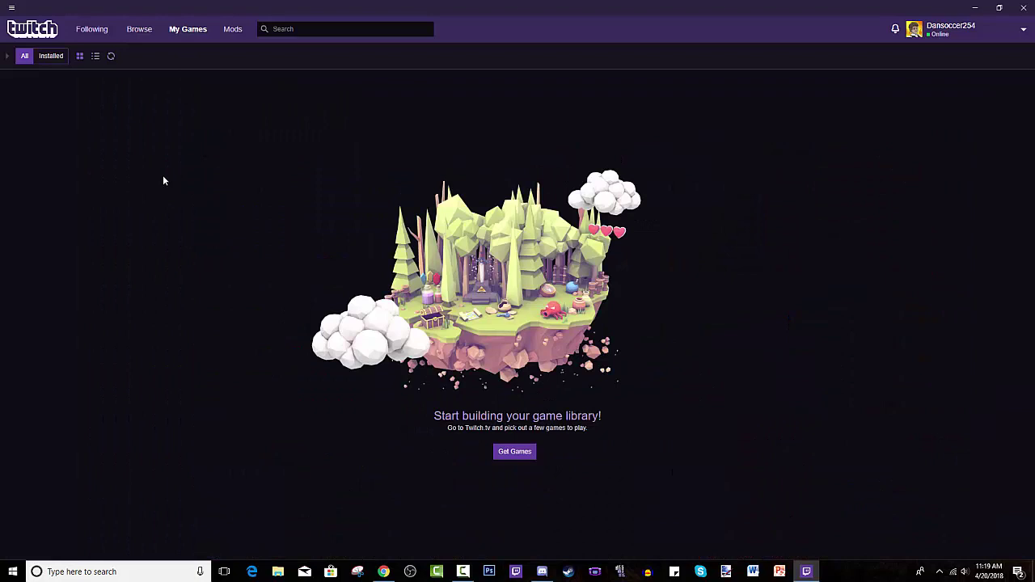
left_click(226, 31)
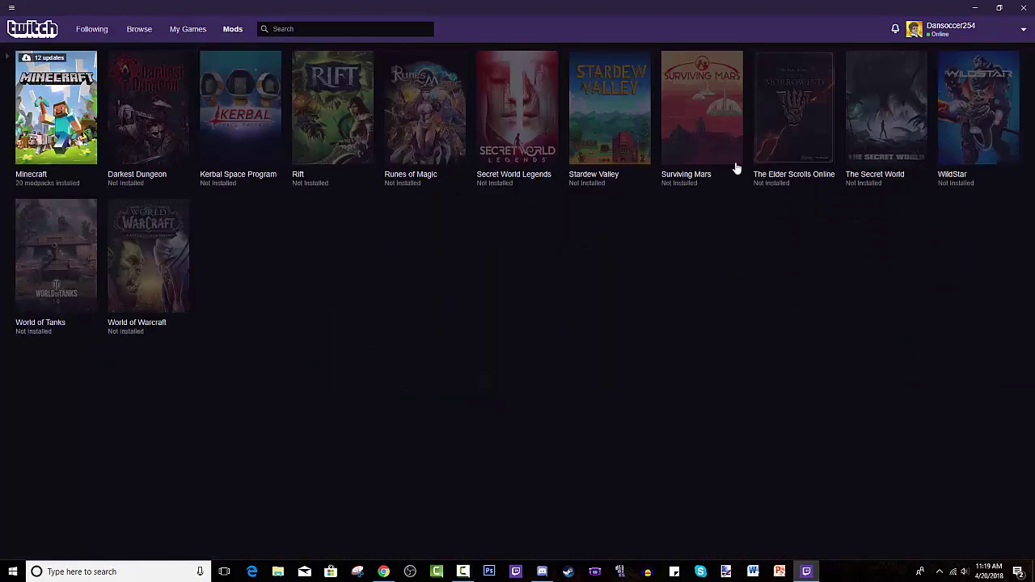
left_click(89, 106)
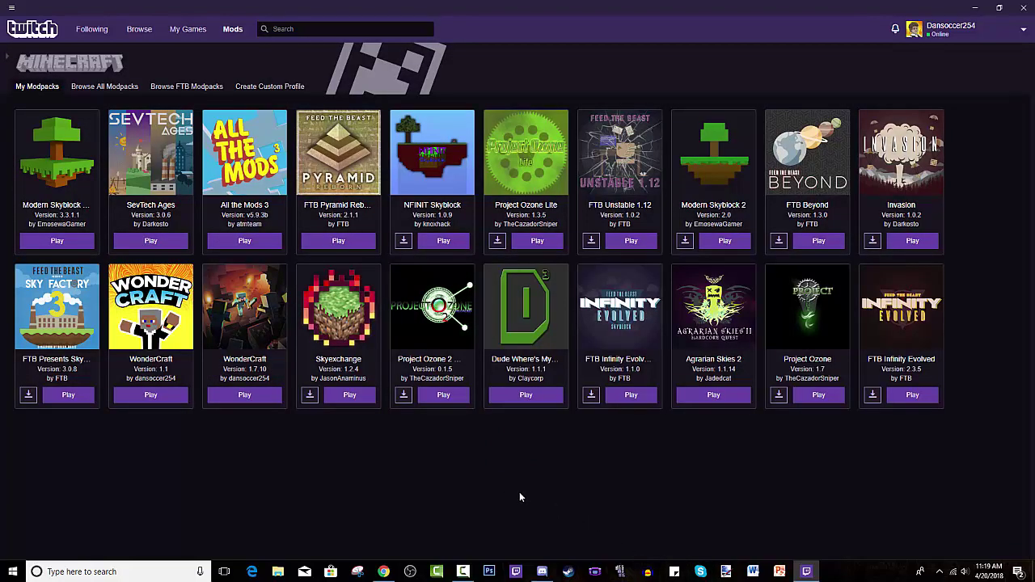
Step: Switch to Chrome and clear the old query from the YouTube search field
left_click(384, 572)
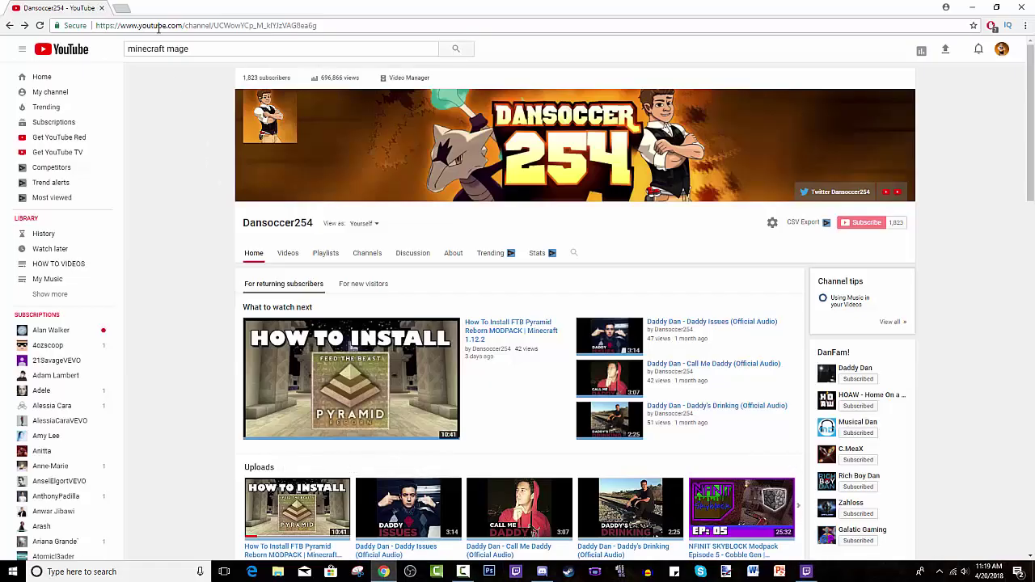
left_click_drag(190, 48, 95, 49)
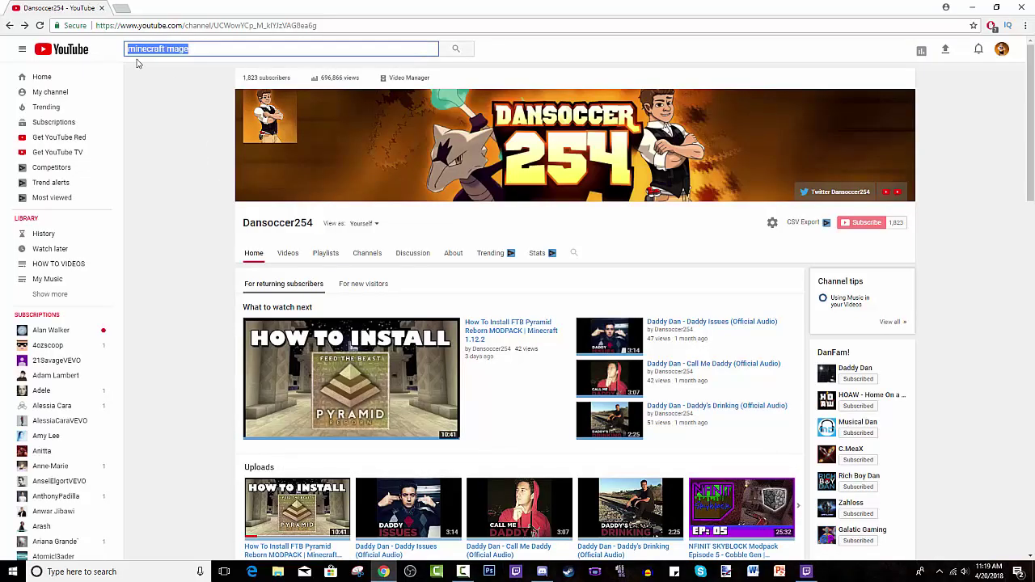
key("BackSpace")
left_click(191, 106)
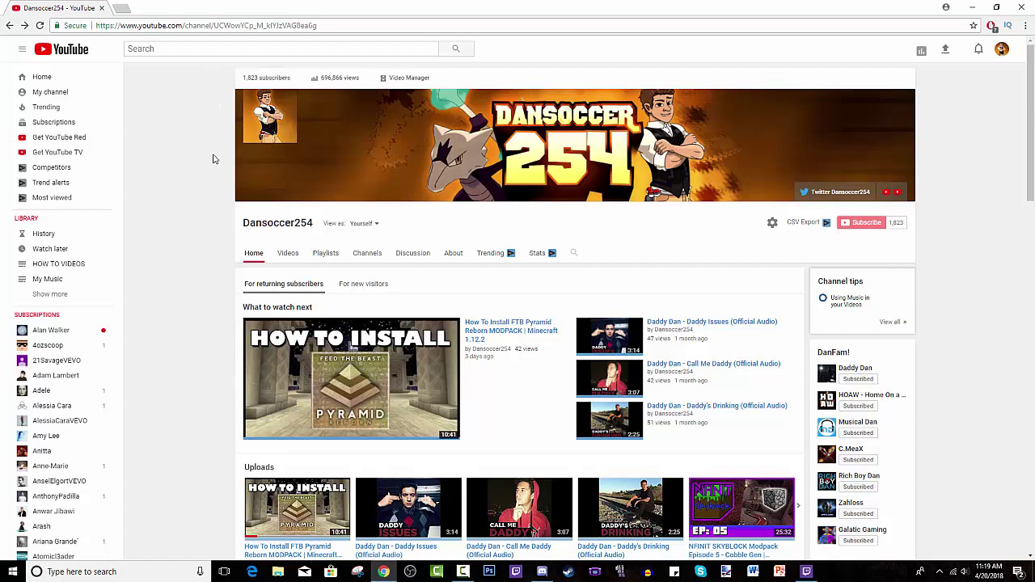
Step: Search the web for "twitch desktop app" and open the Twitch Desktop App result at app.twitch.tv
left_click(192, 25)
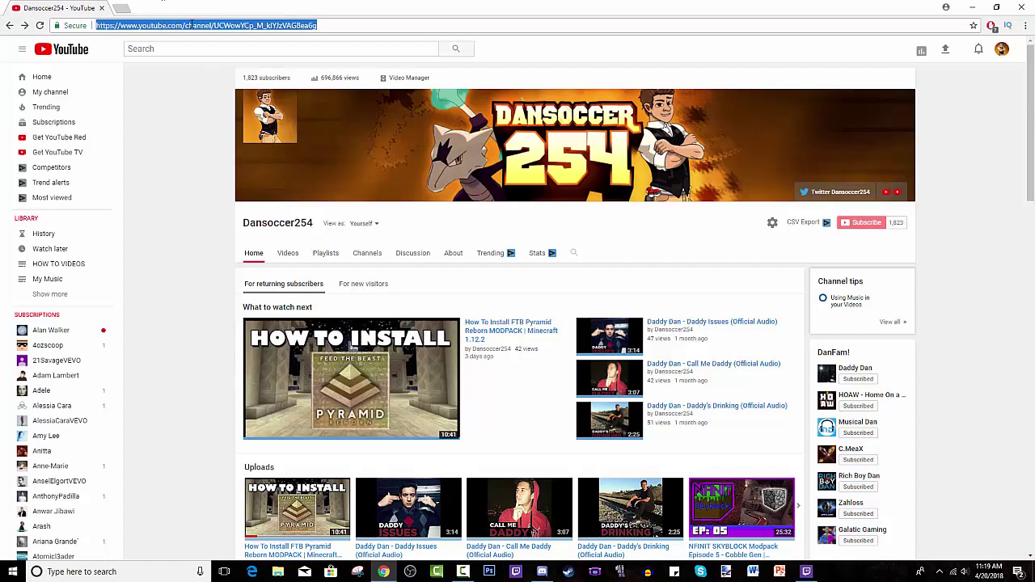
type("twitch de")
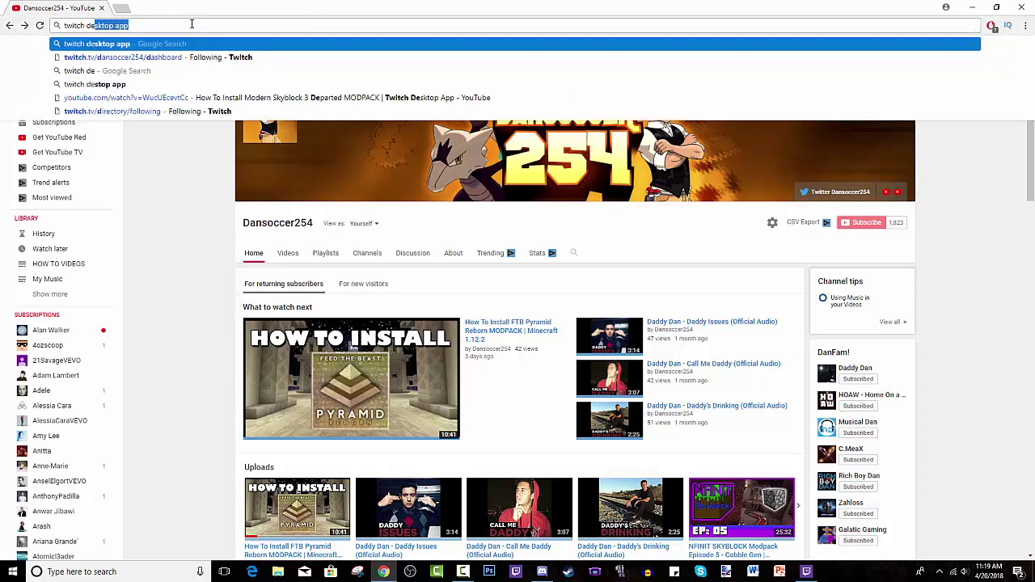
type("sktop app")
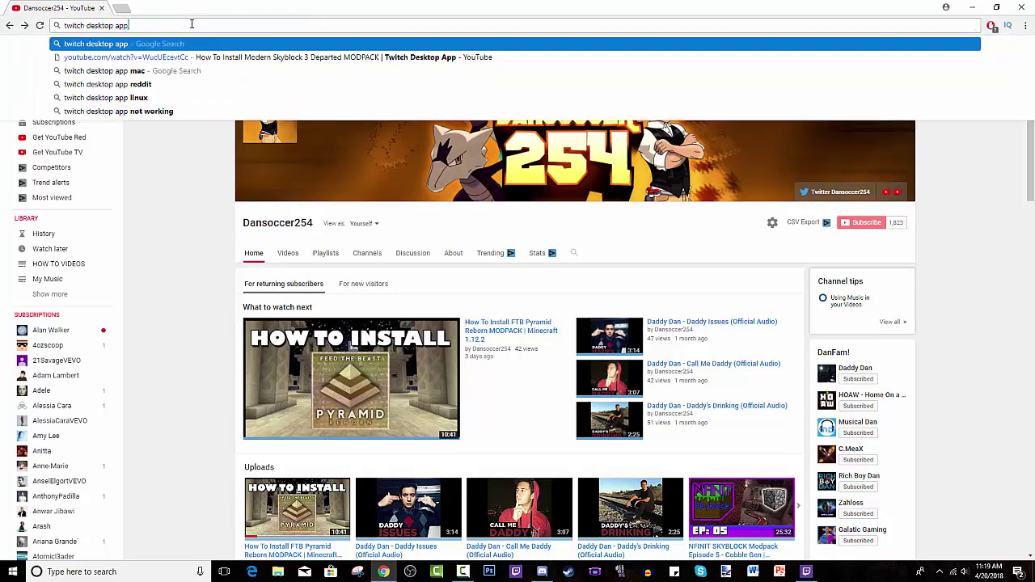
key("Return")
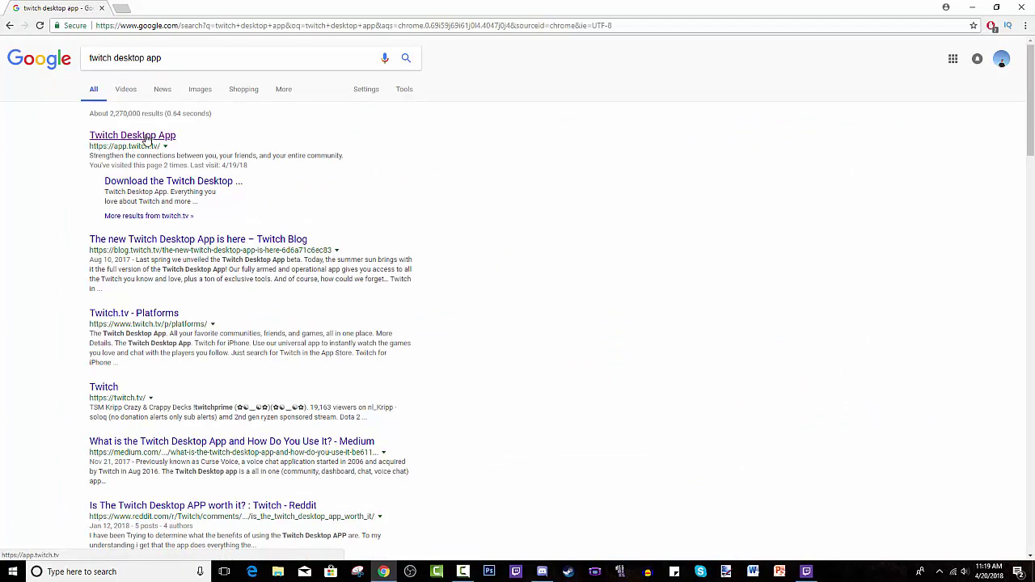
left_click(148, 140)
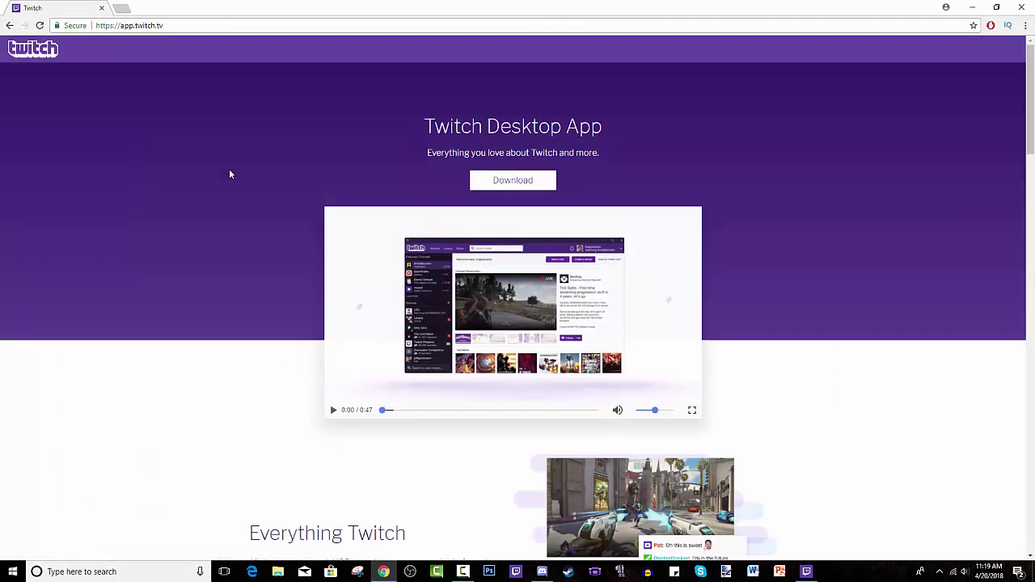
Step: Review the feature sections of the Twitch Desktop App page down to Addons and Overlays, and return to the download option
scroll(485, 311, "down", 5)
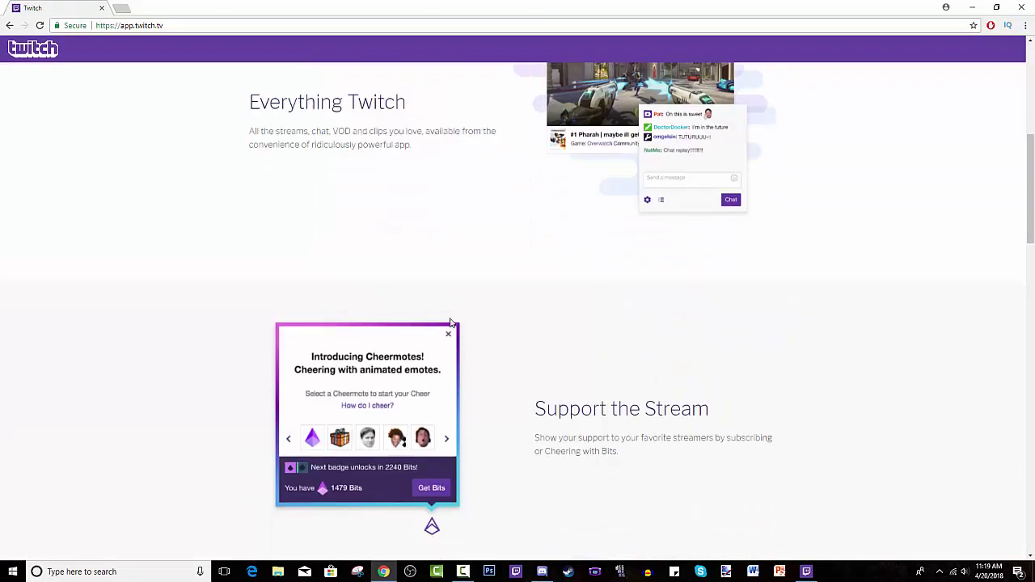
scroll(459, 319, "up", 2)
scroll(458, 318, "down", 3)
scroll(640, 266, "up", 1)
scroll(629, 312, "down", 2)
scroll(595, 325, "down", 5)
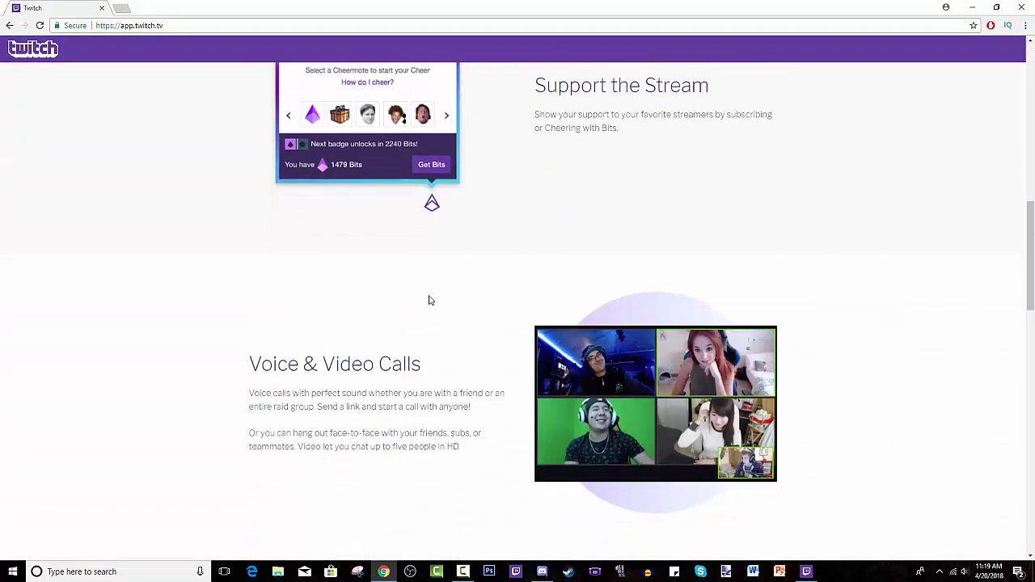
scroll(560, 283, "down", 4)
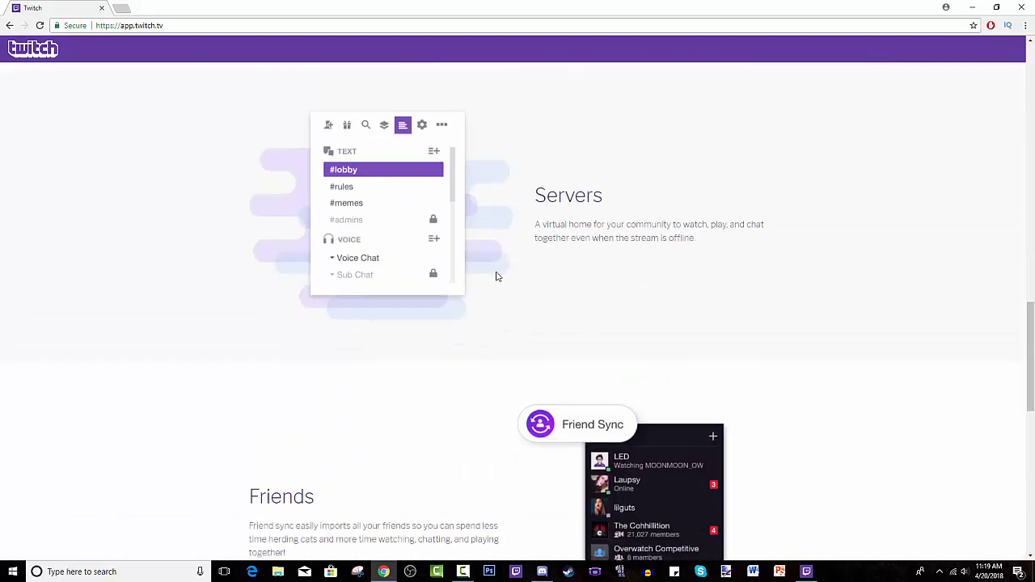
scroll(350, 223, "down", 3)
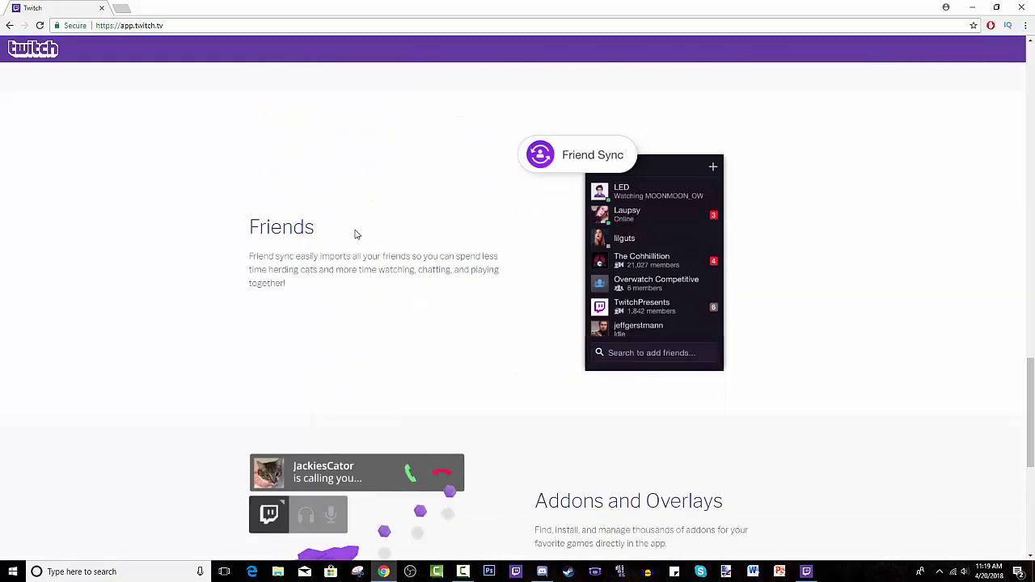
scroll(618, 334, "down", 3)
key("Home")
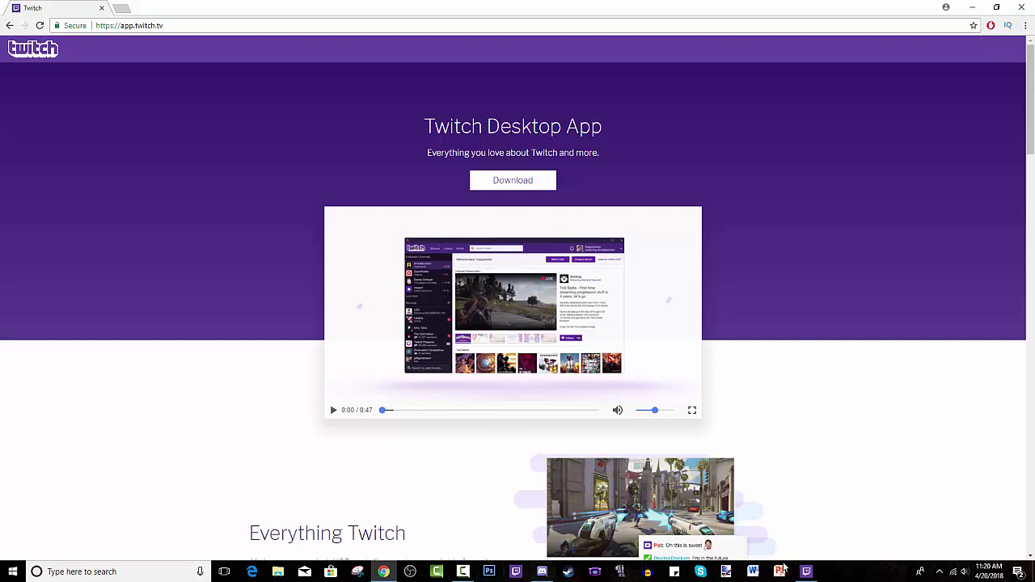
Step: Switch back to the Twitch app, view the followed channels, and open Minecraft from the moddable games
left_click(807, 571)
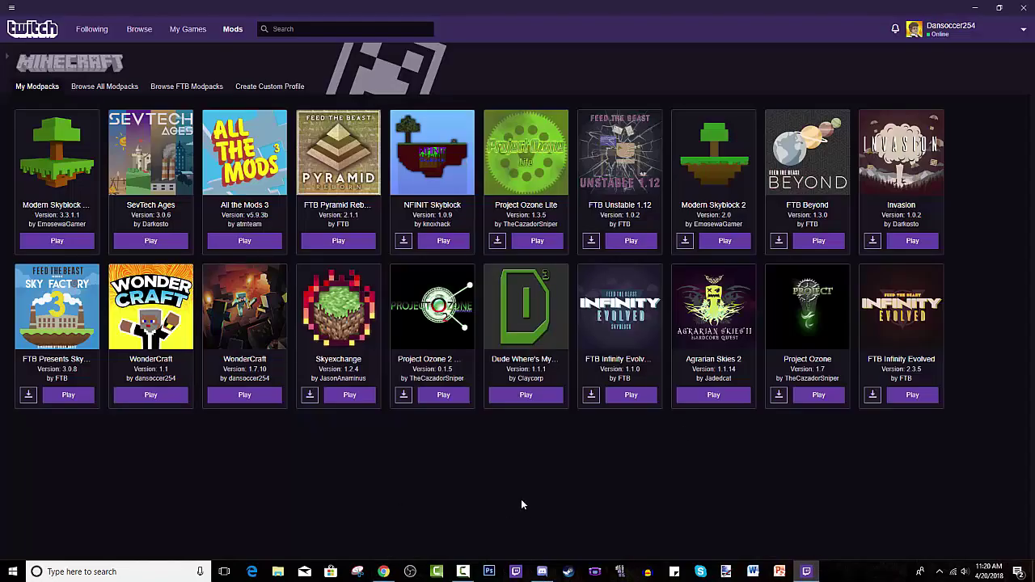
left_click(91, 29)
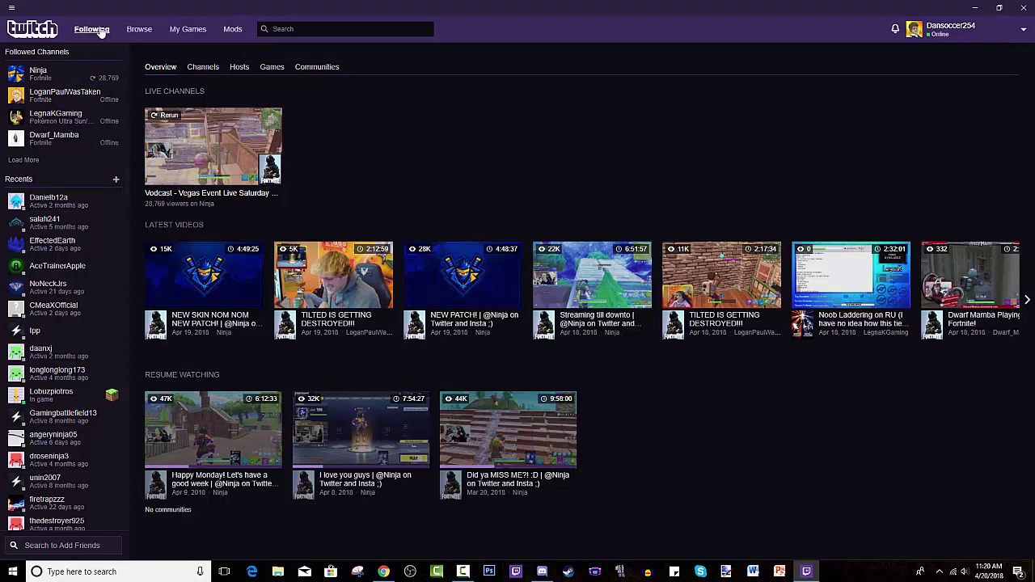
left_click(233, 32)
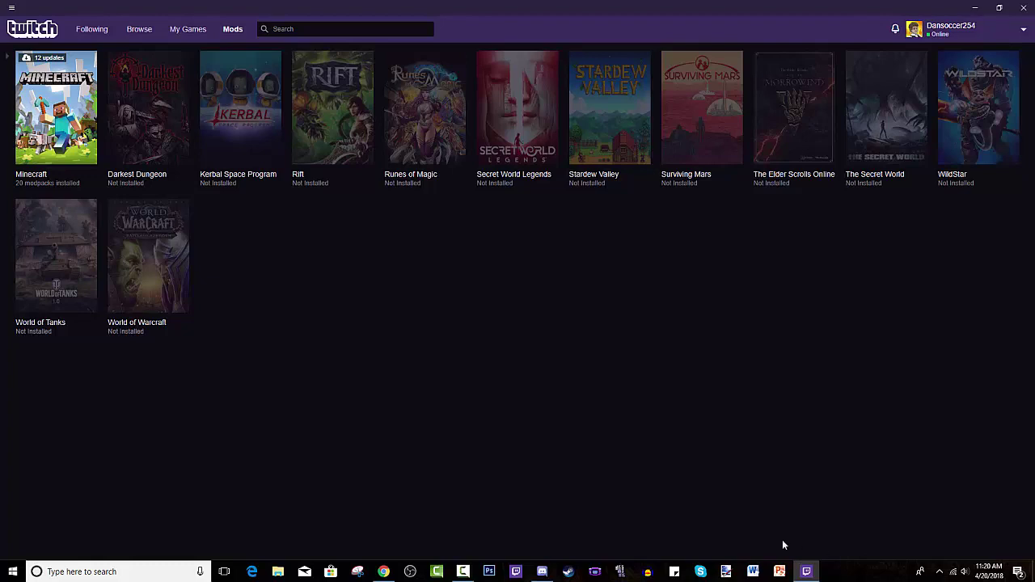
left_click(74, 154)
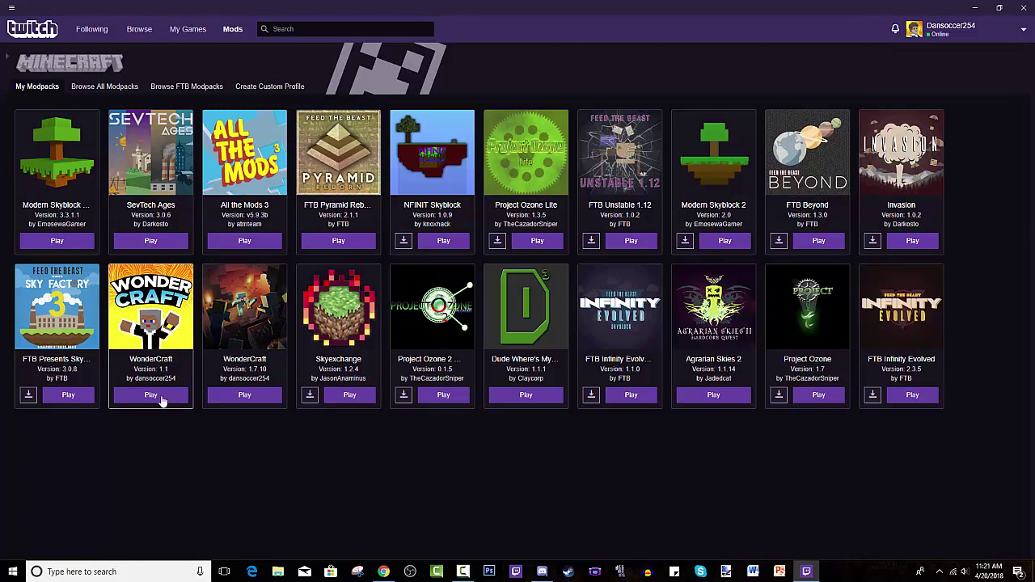
Step: Browse all Minecraft modpacks and search the list for "world of drag" to find the World of Dragons pack
left_click(113, 91)
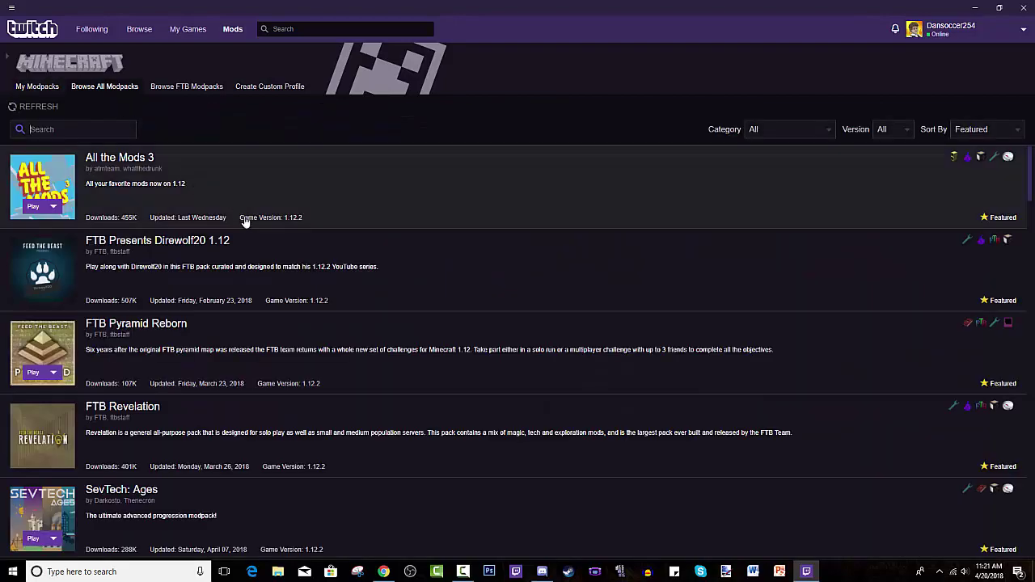
scroll(247, 225, "down", 7)
scroll(192, 340, "down", 6)
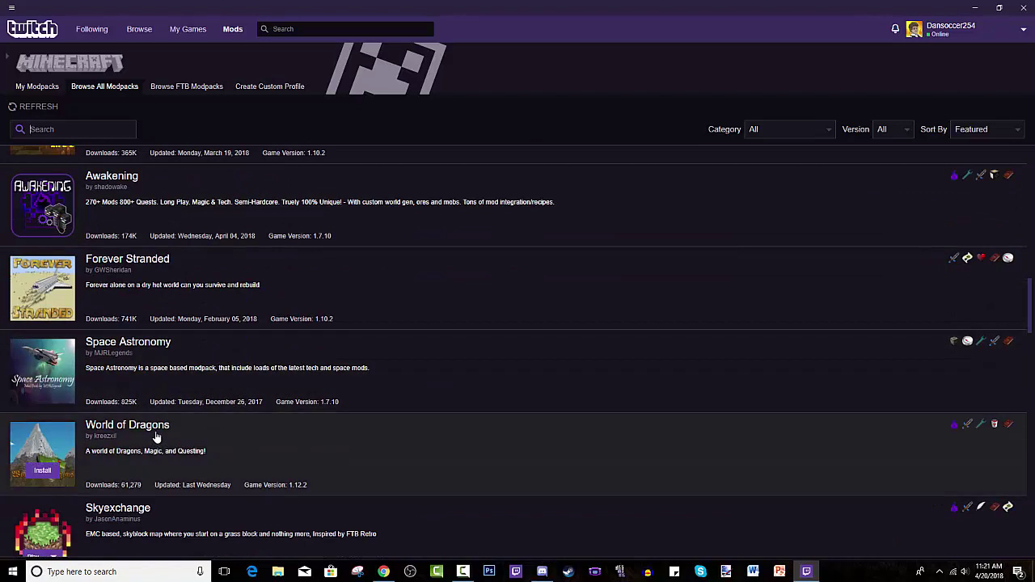
left_click(139, 128)
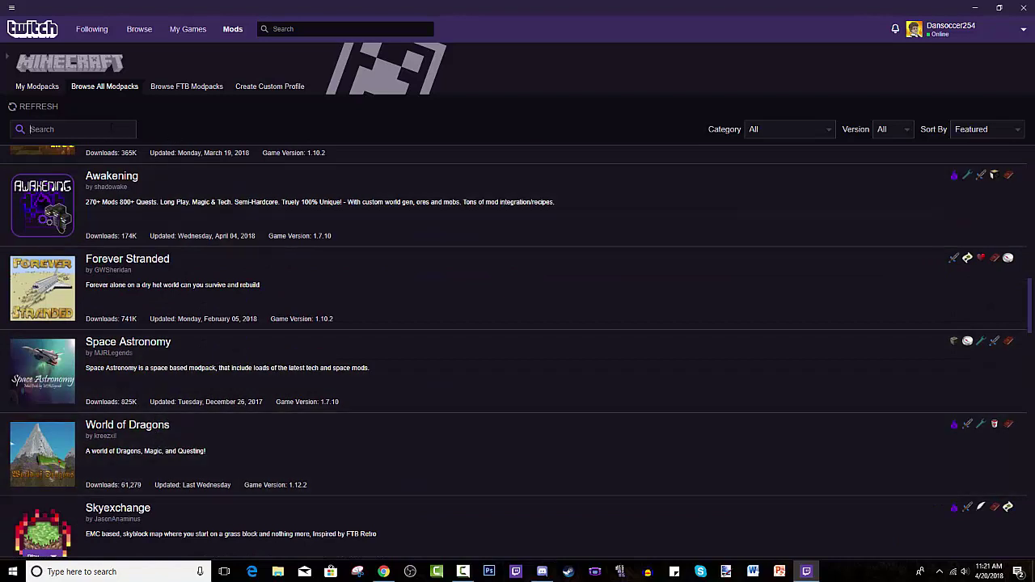
type("world of drag")
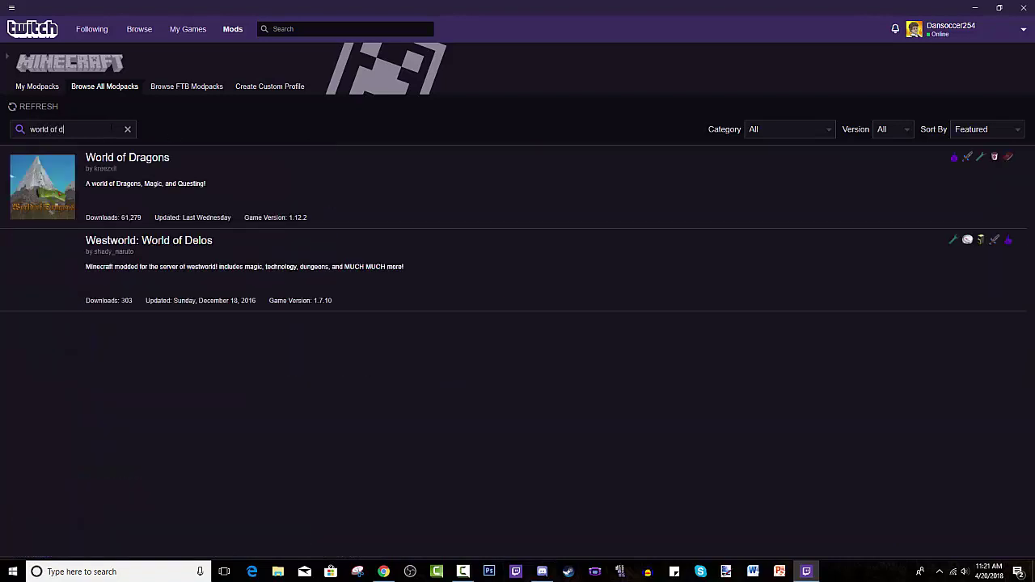
mouse_move(42, 203)
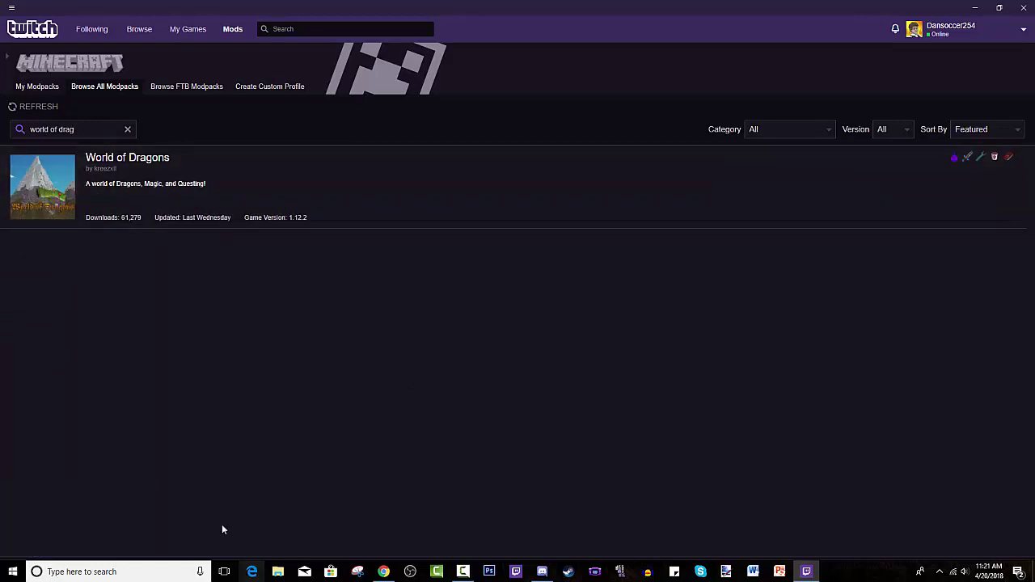
Step: From My Modpacks, view the Profile Options of Modern Skyblock 3 Departed, accept them without edits, and return to the modpack overview
left_click(35, 87)
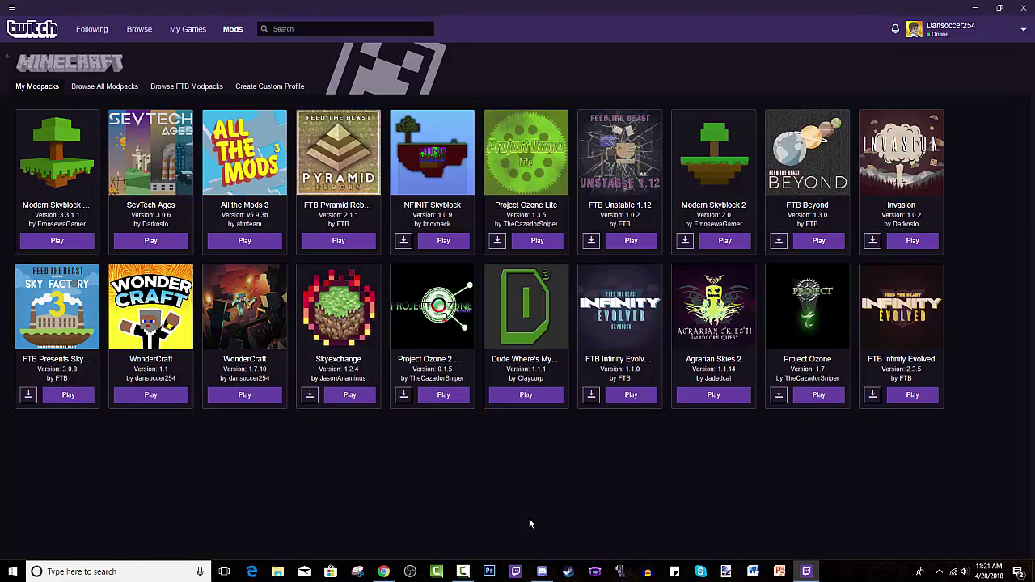
left_click(77, 195)
left_click(1017, 77)
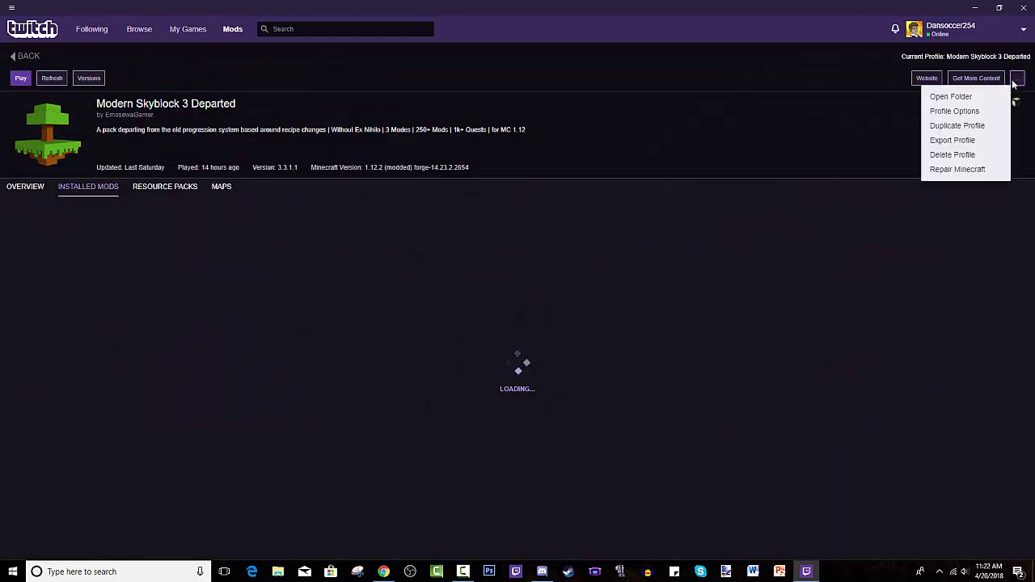
left_click(955, 111)
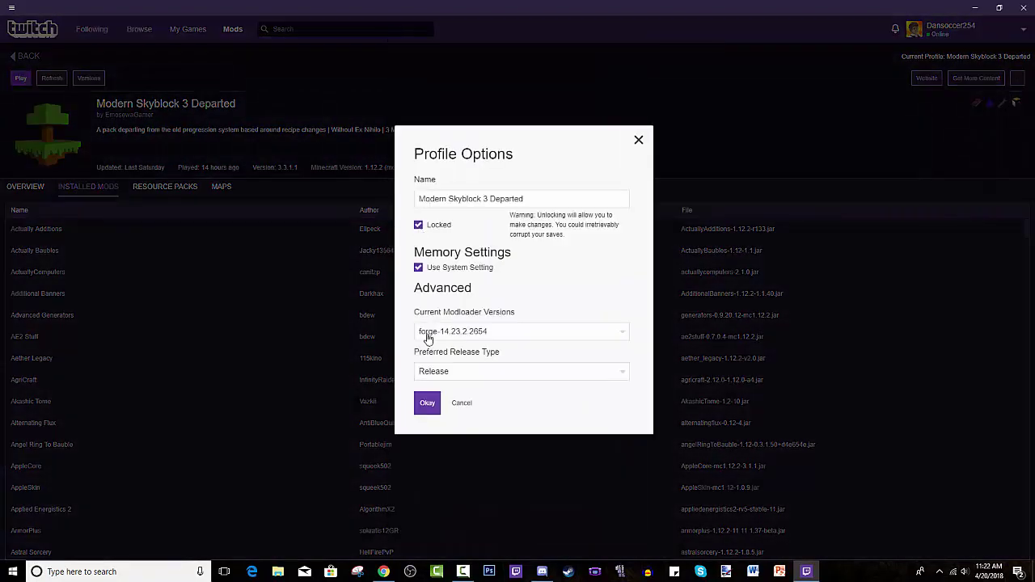
left_click(427, 402)
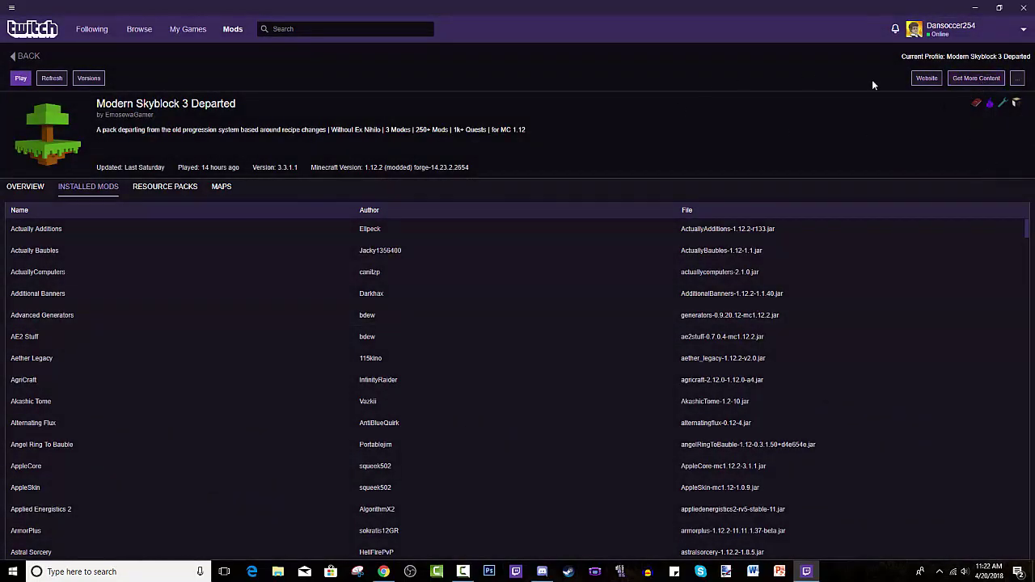
left_click(24, 56)
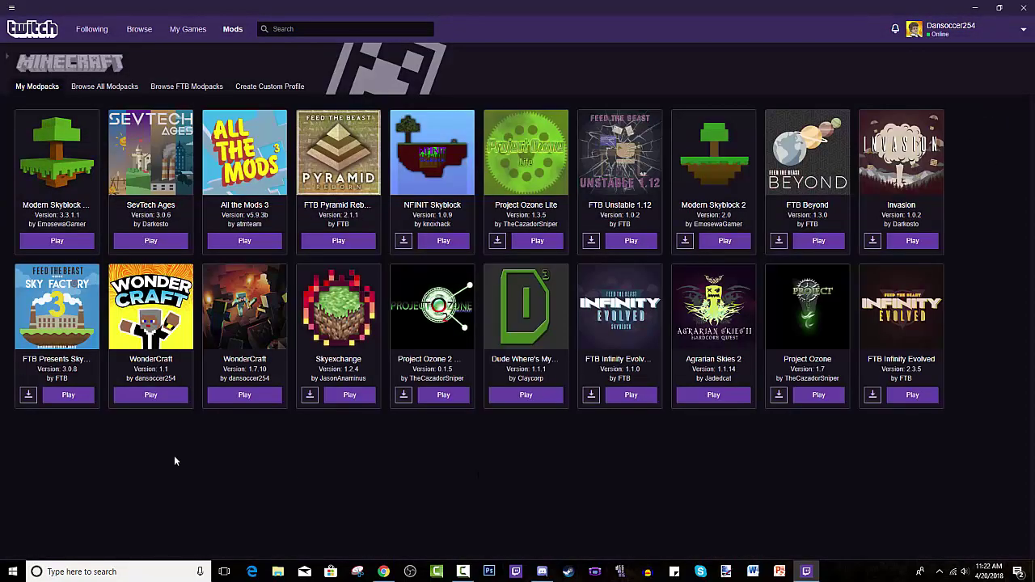